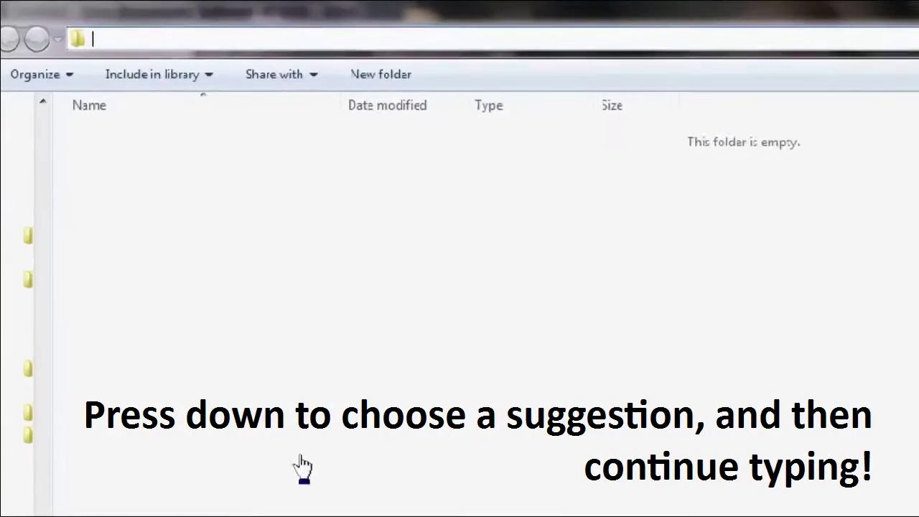
Autocomplete the address-bar path from C:\Users through the profile and My Pictures to _70Digipic
{"action": "type", "text": "C:\\us"}
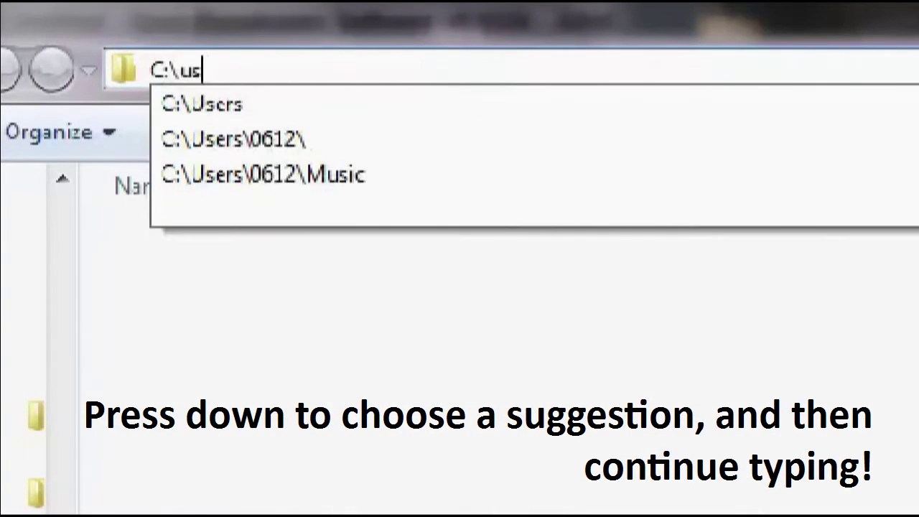
{"action": "key", "text": "Down"}
{"action": "type", "text": "\\06"}
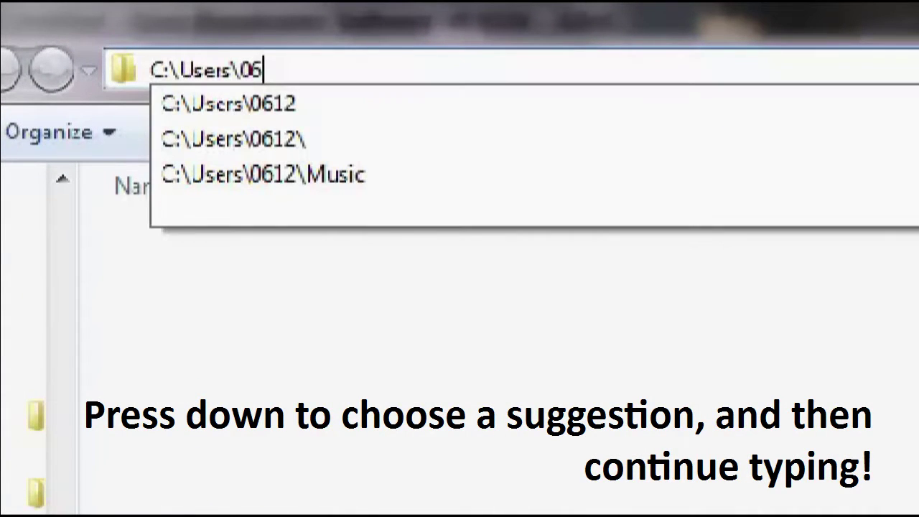
{"action": "key", "text": "Down"}
{"action": "type", "text": "\\"}
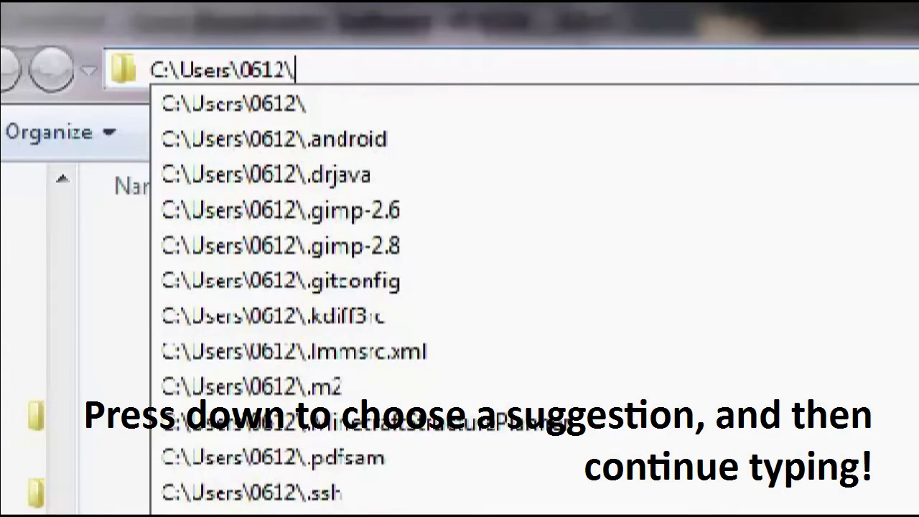
{"action": "type", "text": "my p"}
{"action": "key", "text": "Down"}
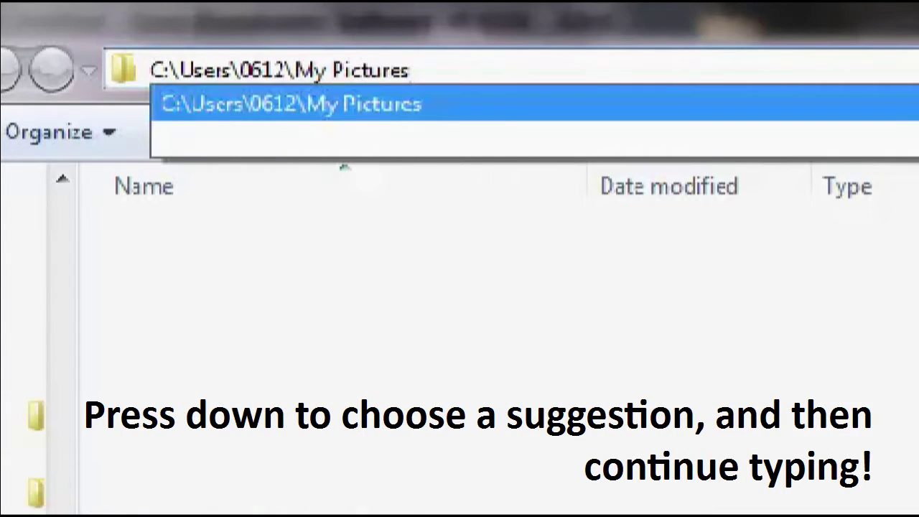
{"action": "type", "text": "\\_"}
{"action": "key", "text": "Down"}
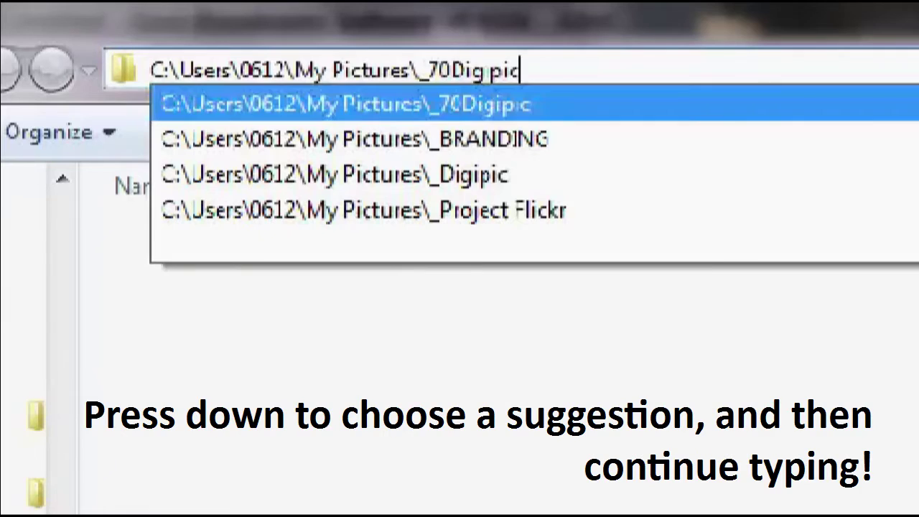
{"action": "type", "text": "\\"}
{"action": "key", "text": "Return"}
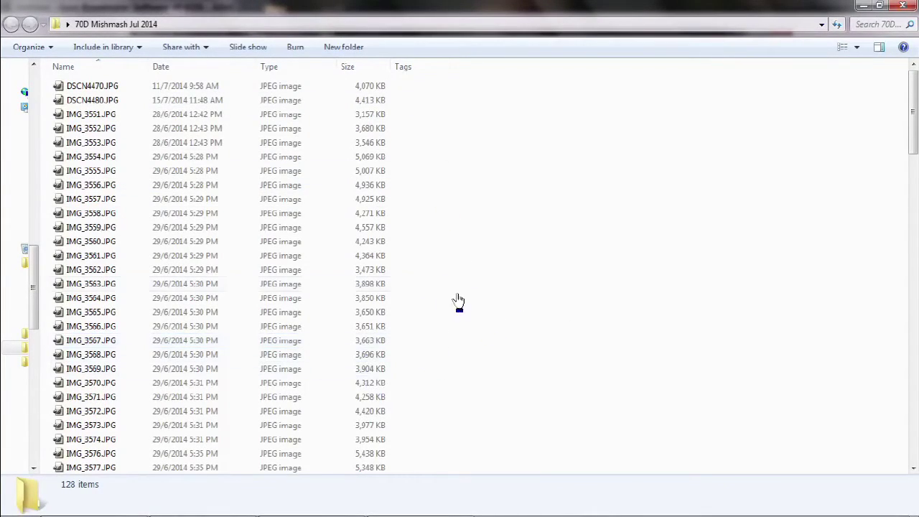
Enlarge the Jul 2014 photos to large thumbnails with Ctrl+wheel, then scroll down the list
{"action": "scroll", "coordinate": [492, 245], "scroll_direction": "up", "scroll_amount": 5, "text": "ctrl"}
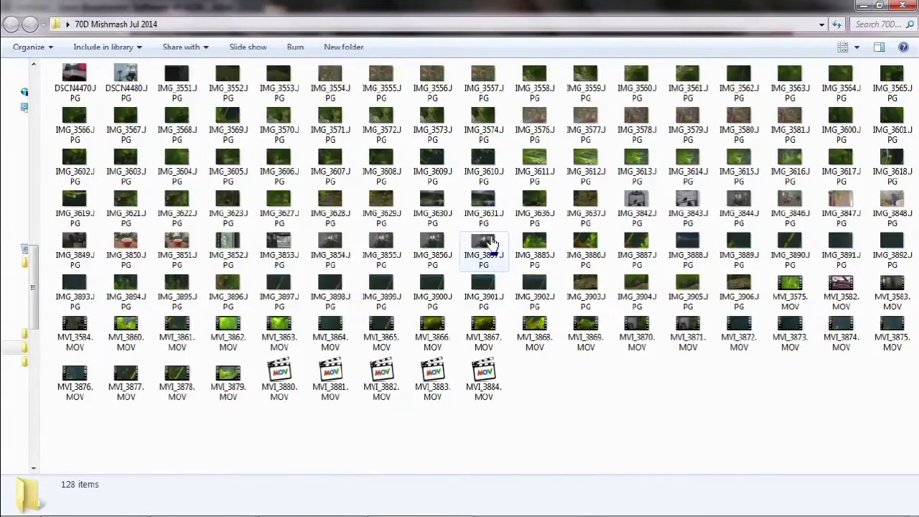
{"action": "scroll", "coordinate": [492, 245], "scroll_direction": "up", "scroll_amount": 2, "text": "ctrl"}
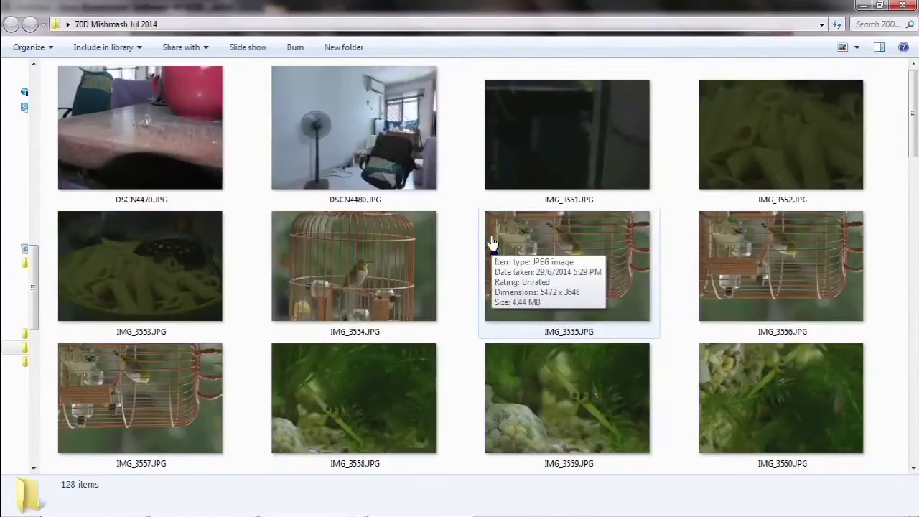
{"action": "left_click_drag", "start_coordinate": [915, 141], "coordinate": [914, 239]}
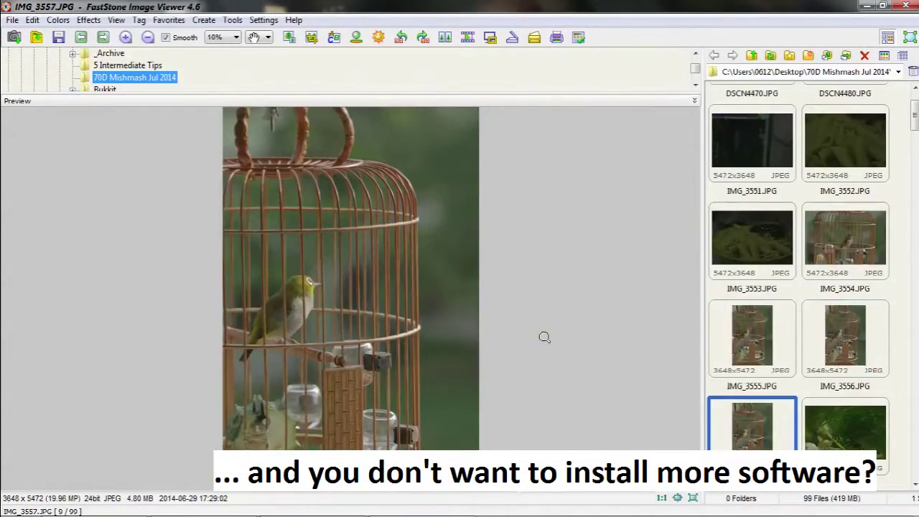
Step forward to the next photo after IMG_3557 in the FastStone preview, then back one
{"action": "key", "text": "Right"}
{"action": "key", "text": "Right"}
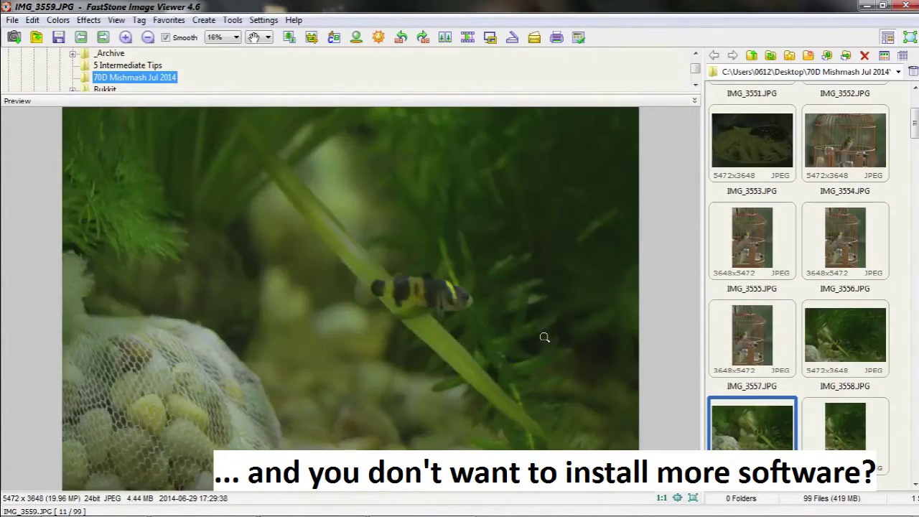
{"action": "key", "text": "Left"}
{"action": "key", "text": "Left"}
{"action": "key", "text": "Left"}
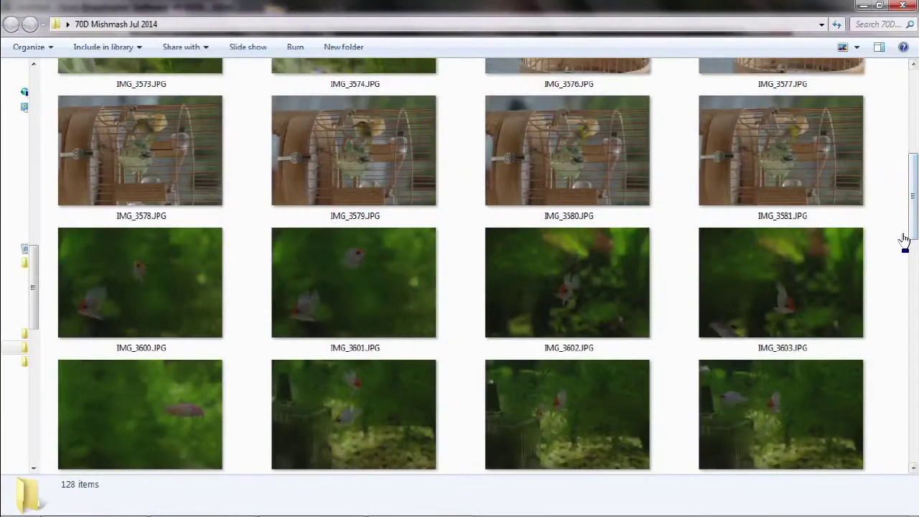
Switch the folder to Details view and turn on the preview pane with Alt+P
{"action": "left_click", "coordinate": [856, 47]}
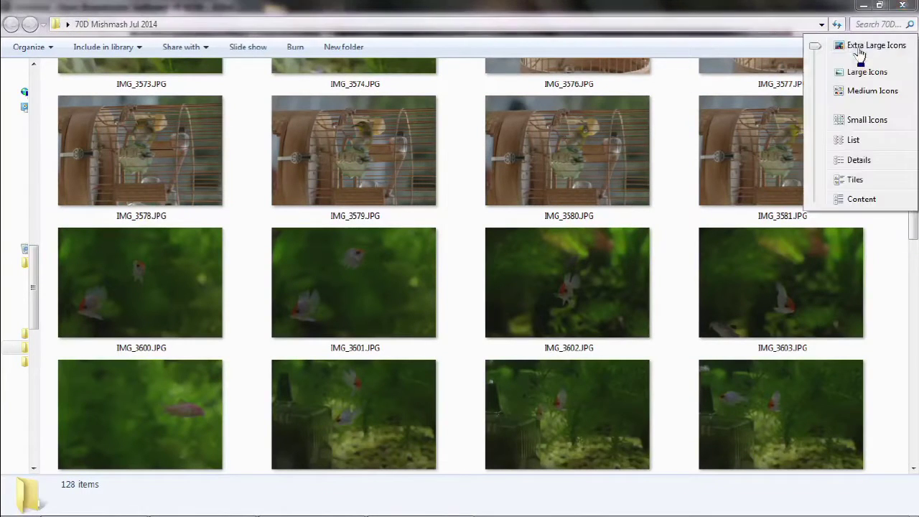
{"action": "left_click", "coordinate": [858, 160]}
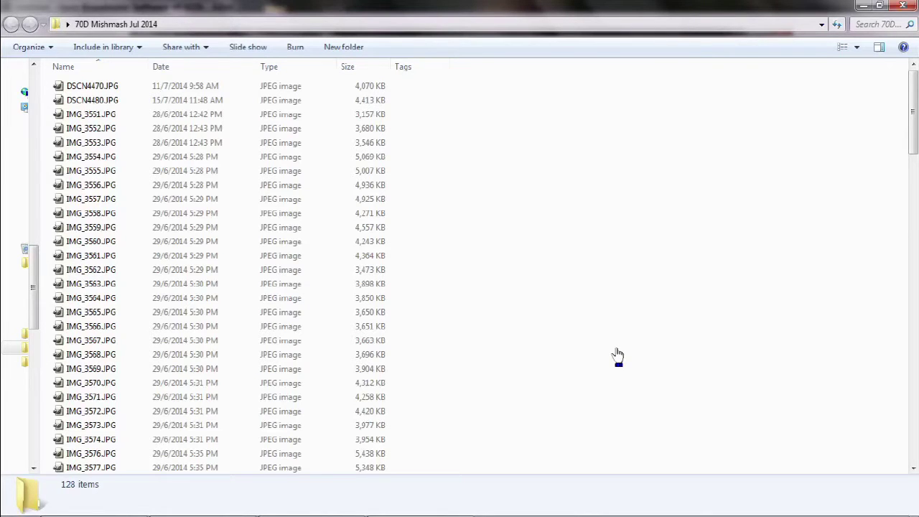
{"action": "key", "text": "alt+p"}
Preview IMG_3563 and IMG_3573, then toggle the preview pane and bring up Organize
{"action": "left_click", "coordinate": [252, 283]}
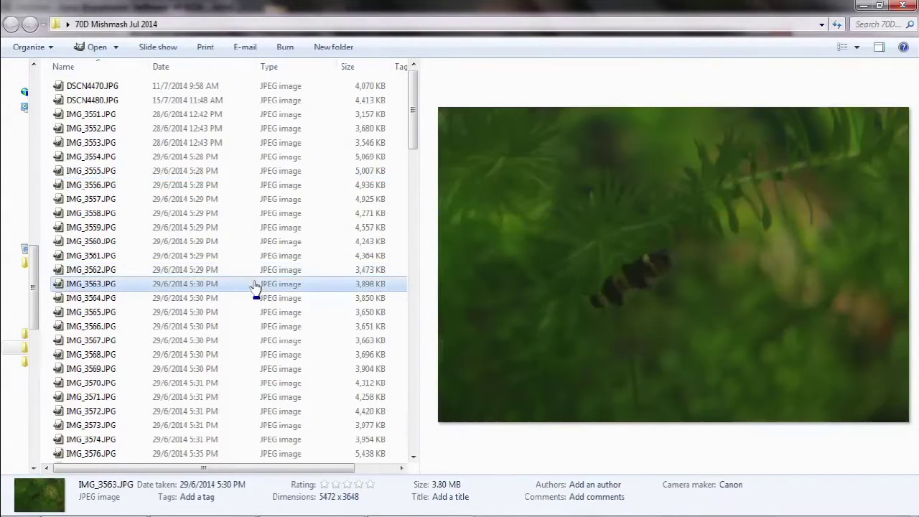
{"action": "scroll", "coordinate": [251, 282], "scroll_direction": "down", "scroll_amount": 3}
{"action": "left_click", "coordinate": [255, 286]}
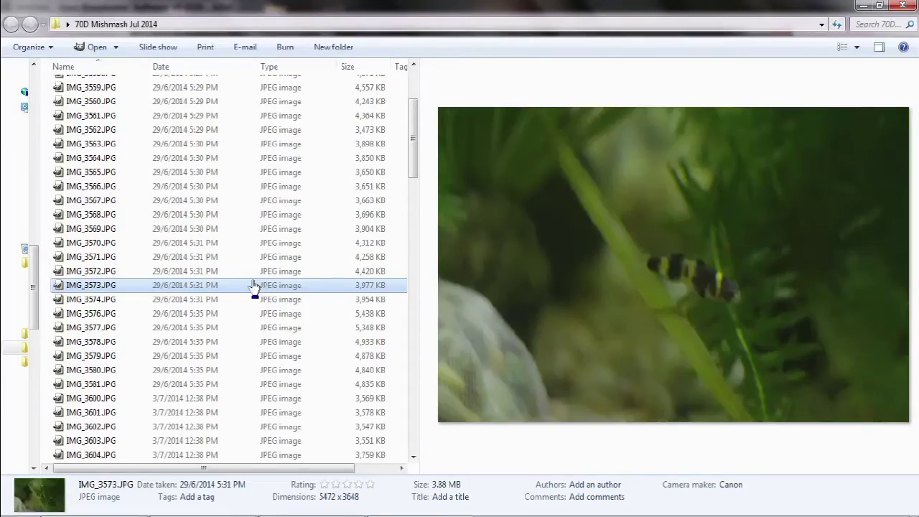
{"action": "scroll", "coordinate": [255, 286], "scroll_direction": "down", "scroll_amount": 3}
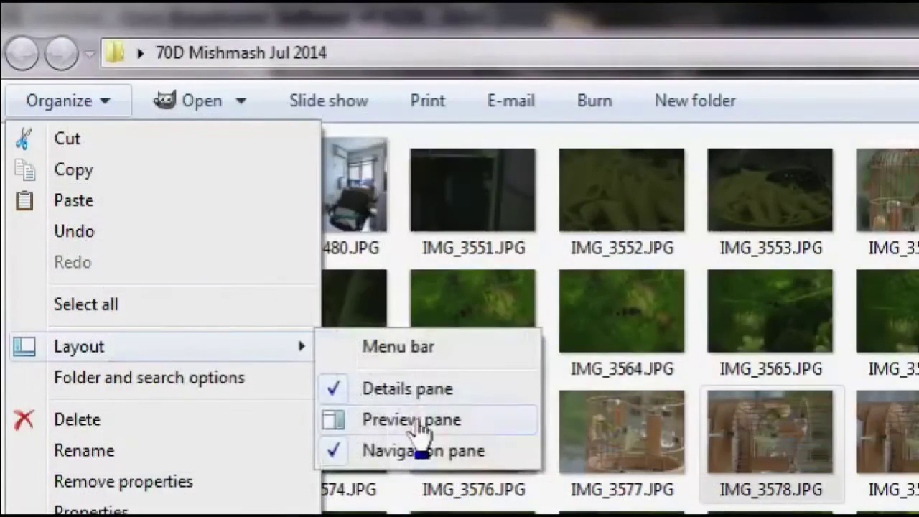
{"action": "left_click", "coordinate": [420, 431]}
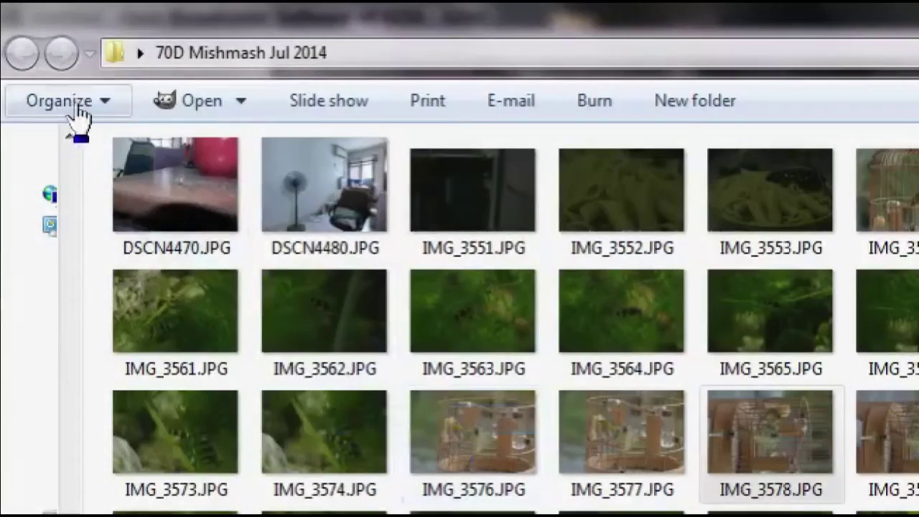
{"action": "left_click", "coordinate": [70, 104]}
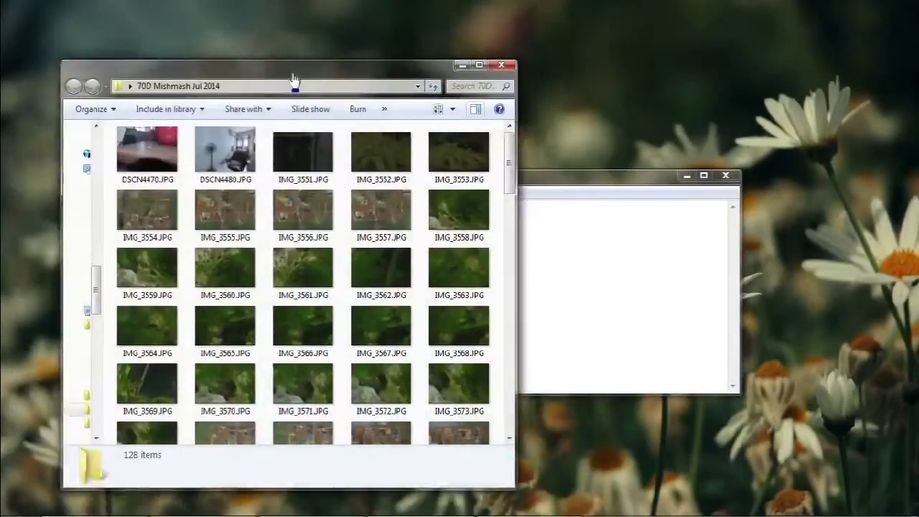
Unsnap the photo folder window to floating size and snap Notepad to the right half
{"action": "left_click_drag", "start_coordinate": [293, 82], "coordinate": [3, 94]}
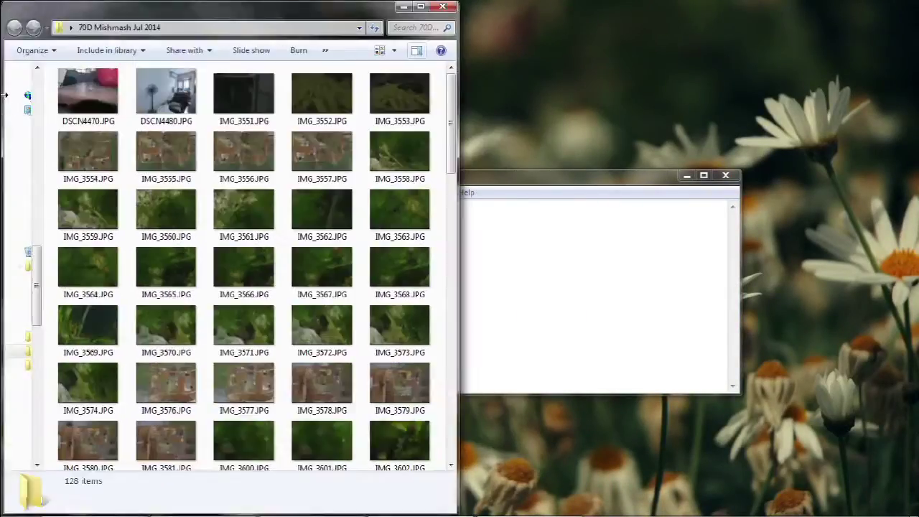
{"action": "left_click_drag", "start_coordinate": [268, 16], "coordinate": [3, 85]}
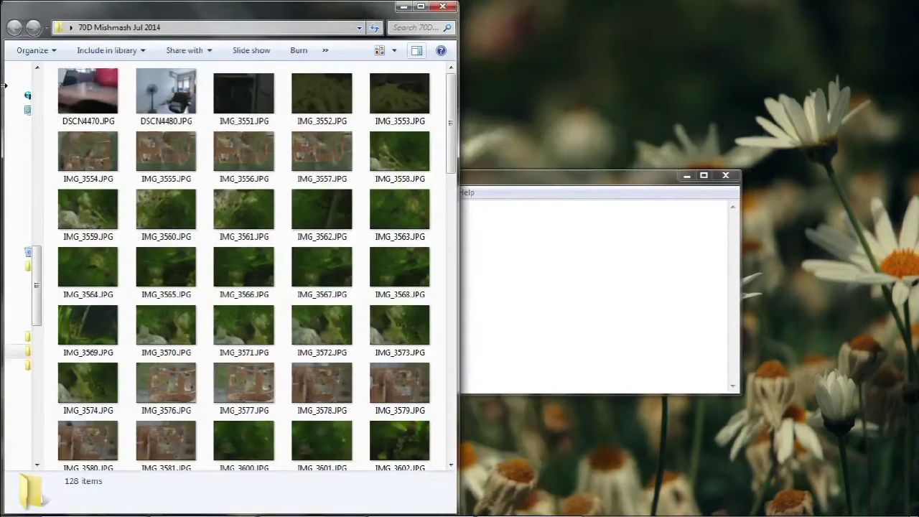
{"action": "left_click_drag", "start_coordinate": [513, 198], "coordinate": [917, 215]}
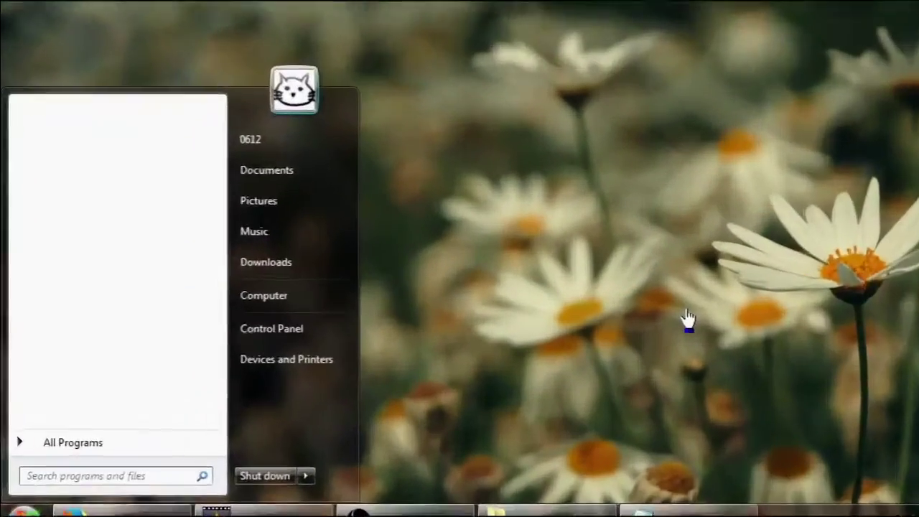
Search the Start menu for 'resolu' to find screen resolution settings
{"action": "type", "text": "resolu"}
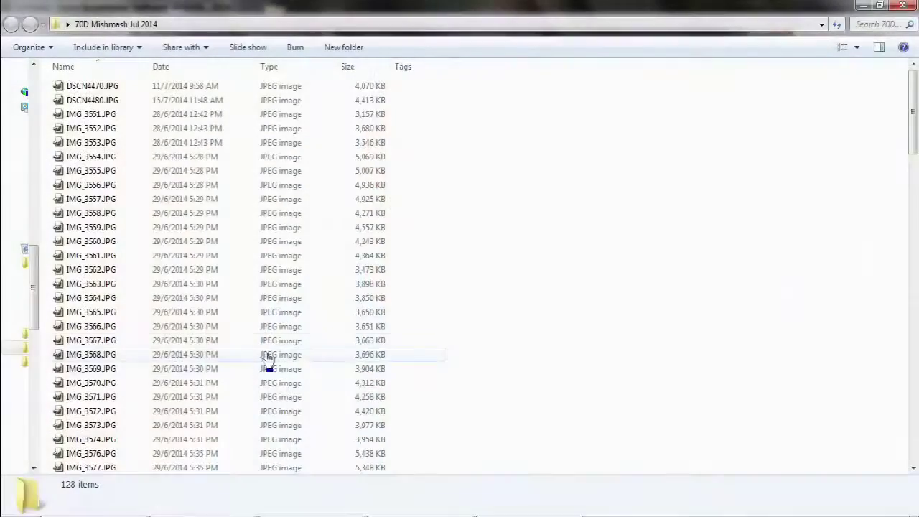
Send IMG_3558, IMG_3560 and IMG_3562 to a Compressed (zipped) folder
{"action": "left_click", "coordinate": [145, 218]}
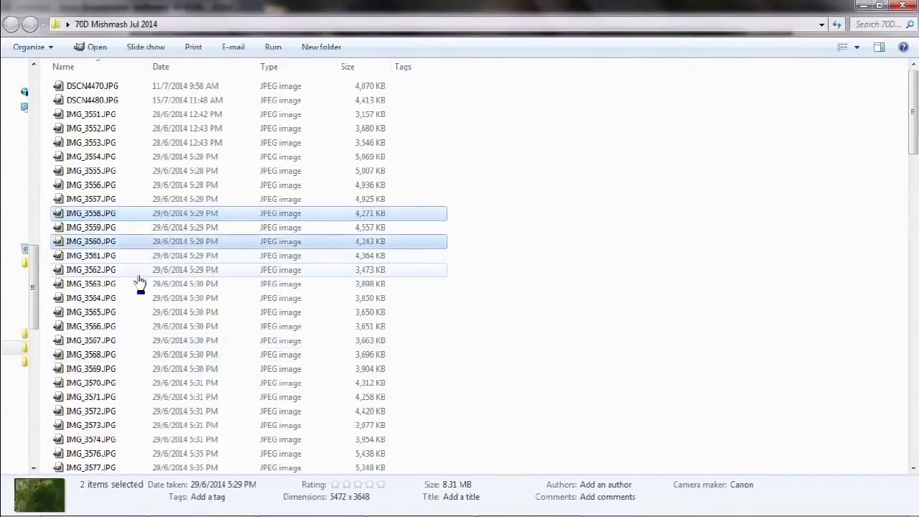
{"action": "right_click", "coordinate": [120, 224]}
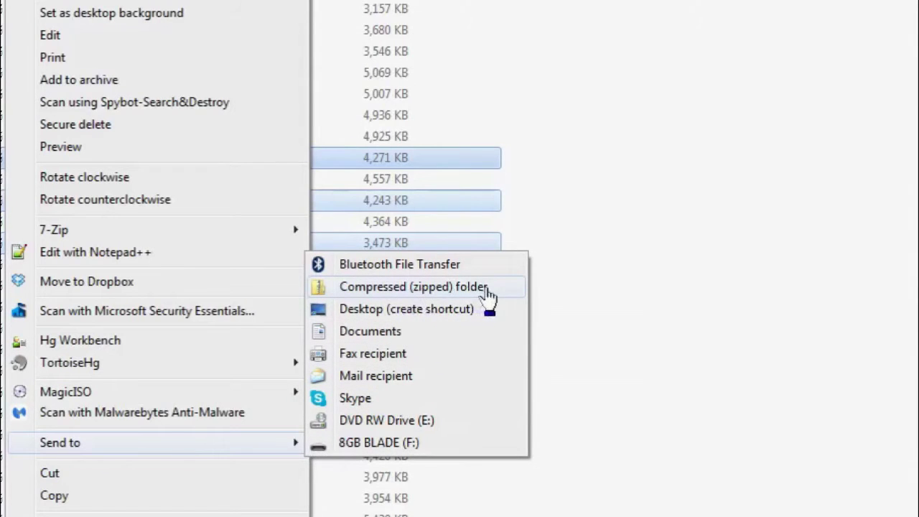
{"action": "left_click", "coordinate": [501, 295]}
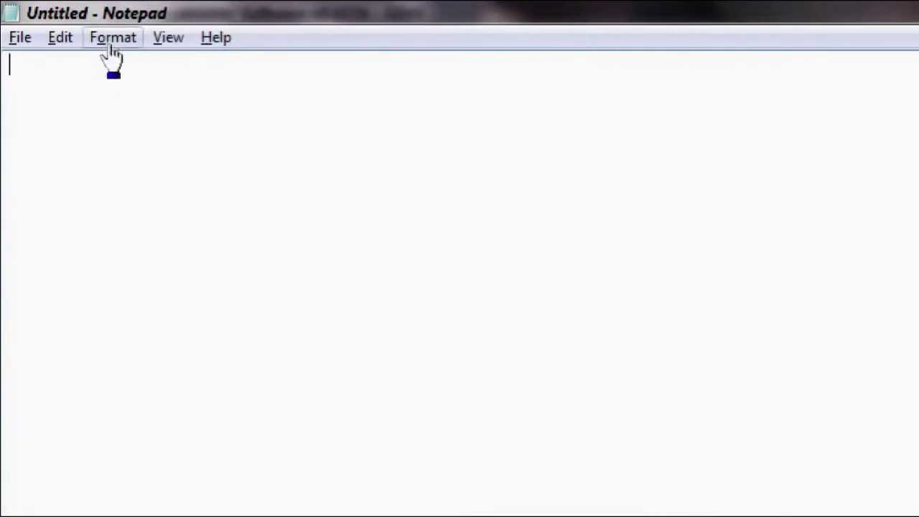
Open the Font dialog from Notepad's Format menu
{"action": "left_click", "coordinate": [111, 49]}
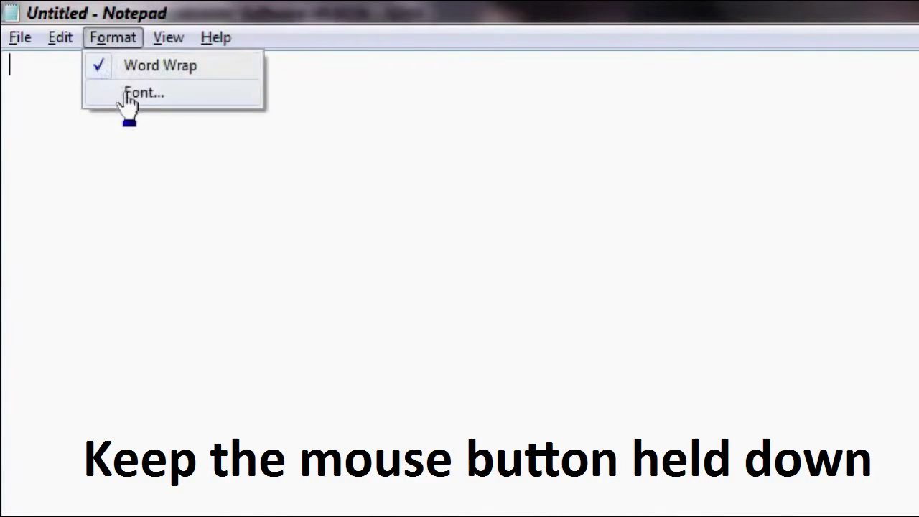
{"action": "left_click", "coordinate": [209, 94]}
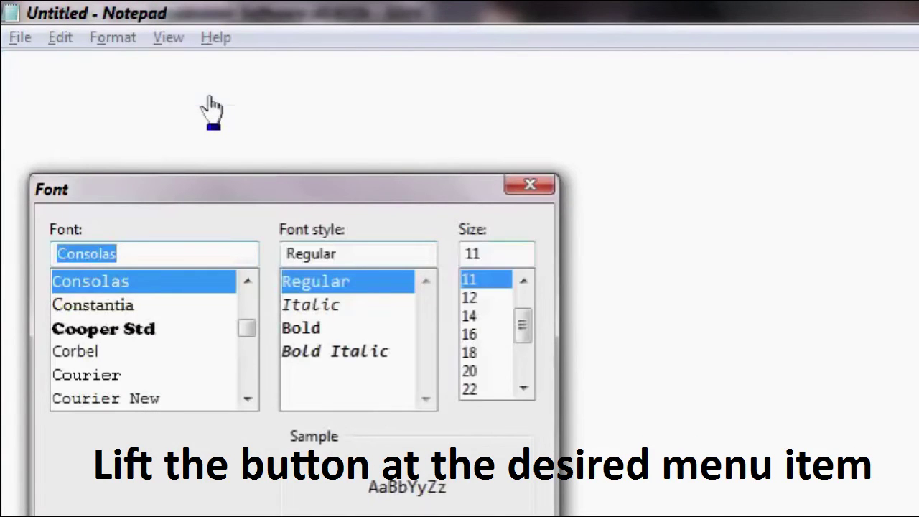